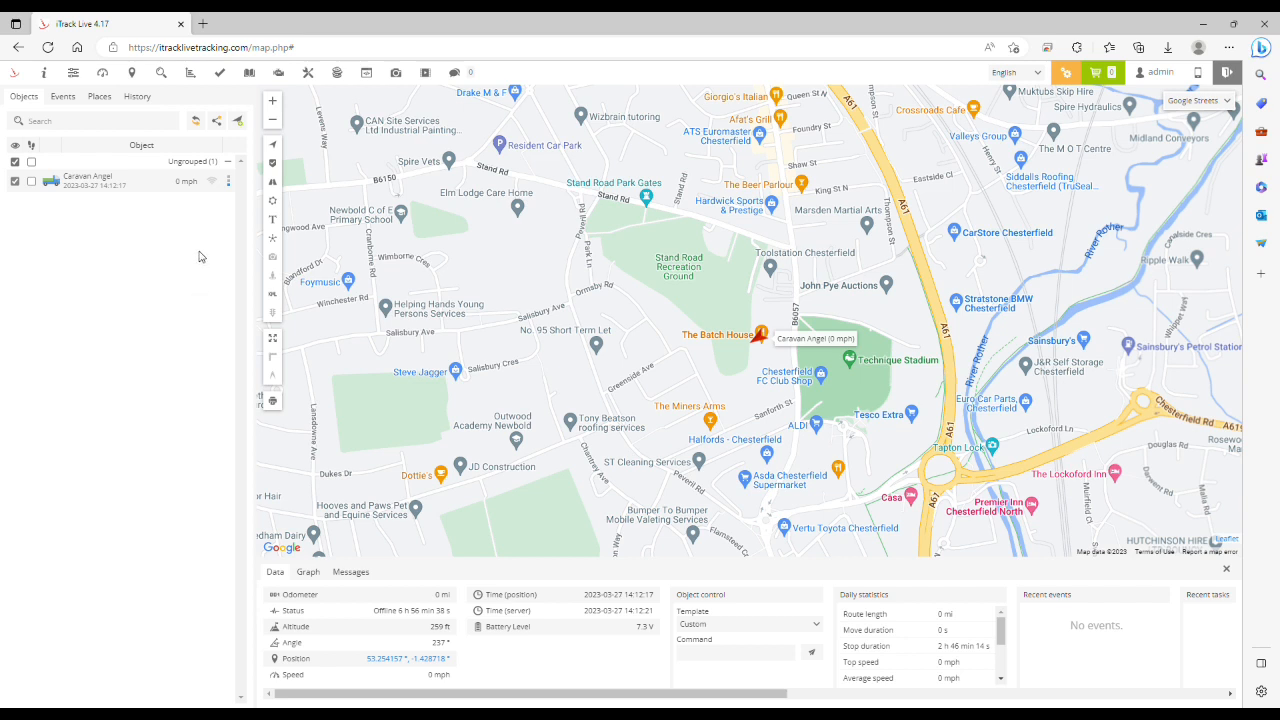
# Step: Centre the map on the Caravan Angel tracker from the Objects list
pyautogui.click(137, 188)
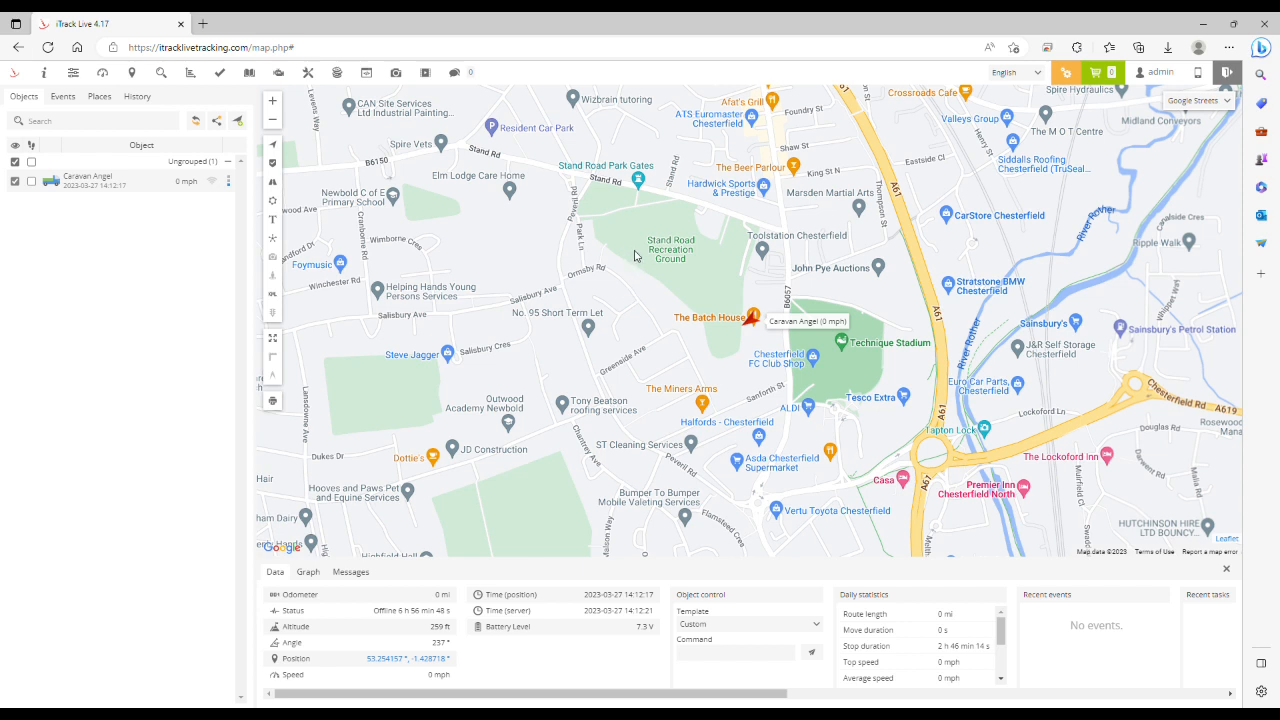
# Step: Start a new zone and outline four corners around John Pye Auctions, Tesco Extra and ST Cleaning Services
pyautogui.rightClick(637, 255)
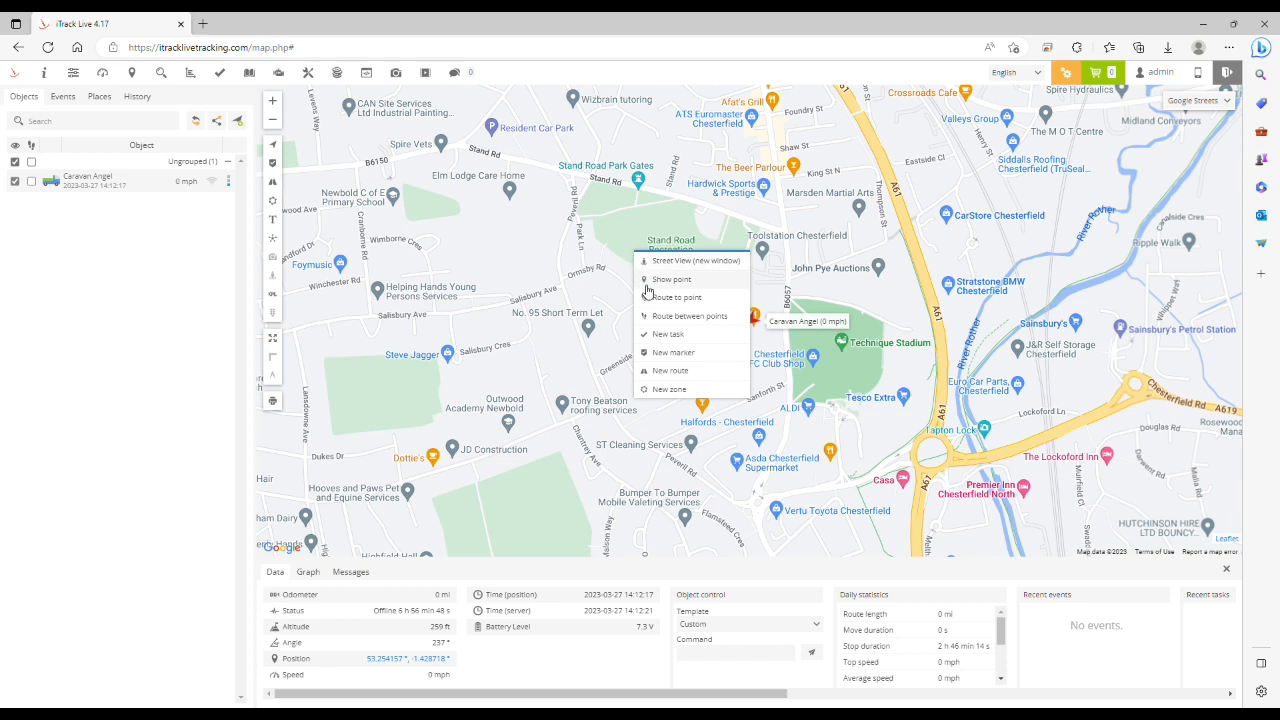
pyautogui.click(669, 389)
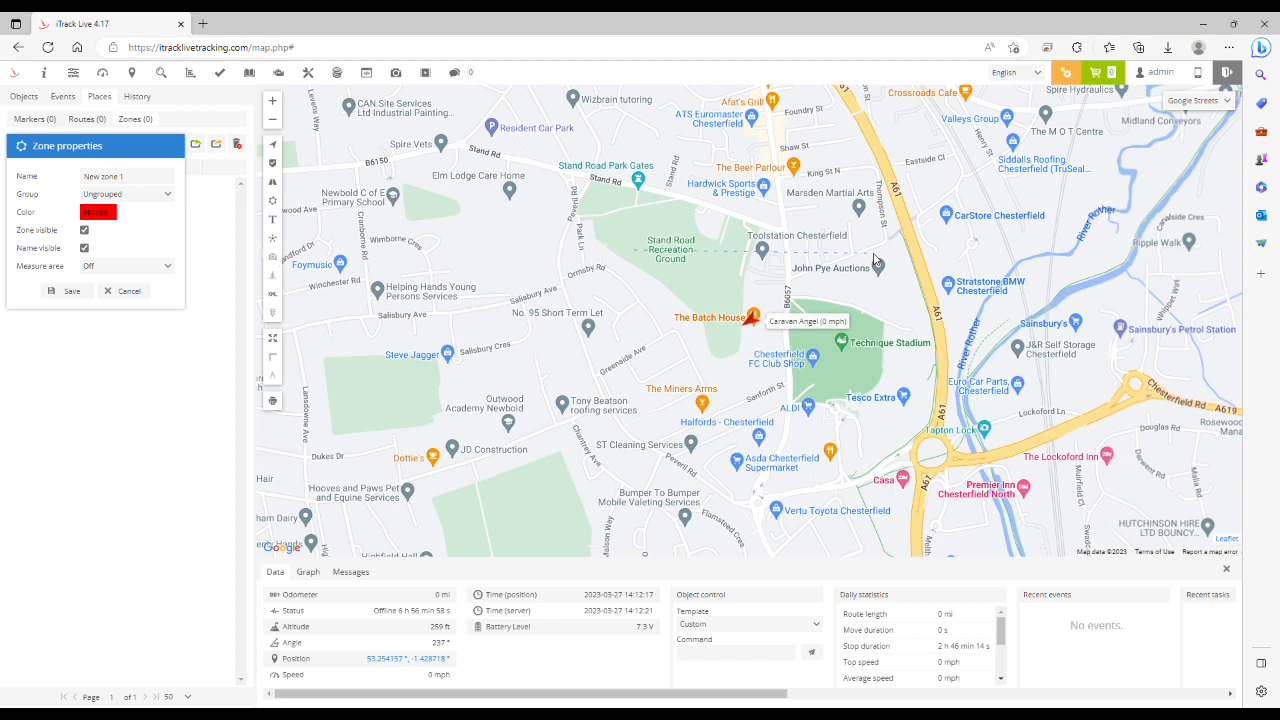
pyautogui.click(874, 252)
pyautogui.click(875, 441)
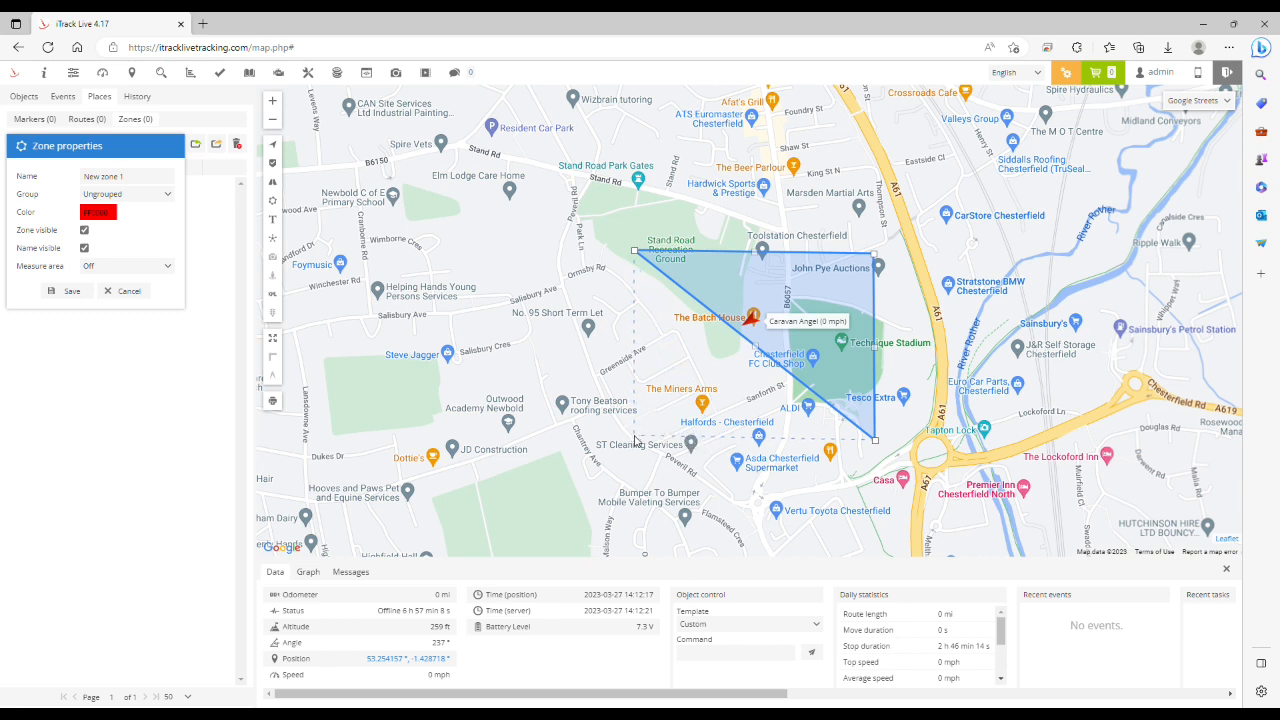
pyautogui.click(635, 439)
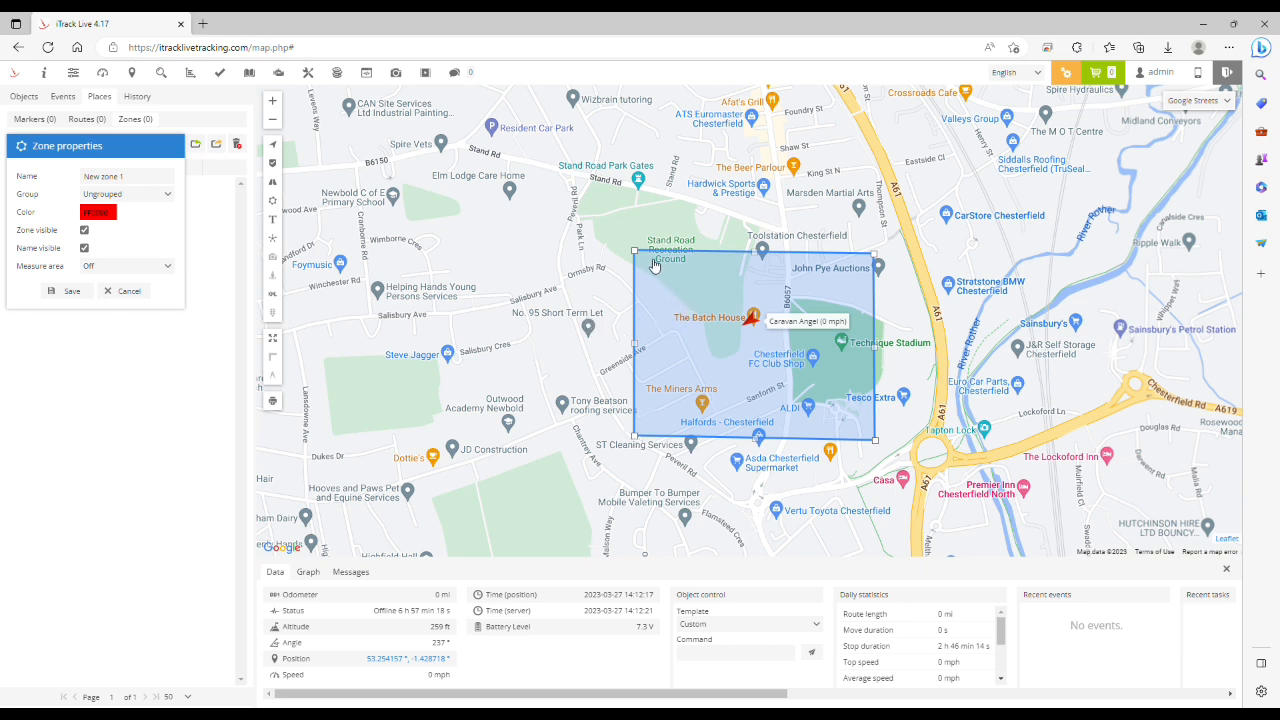
# Step: Square up the four zone corners into a rectangle and shift the whole zone northward
pyautogui.moveTo(636, 251); pyautogui.dragTo(630, 241)
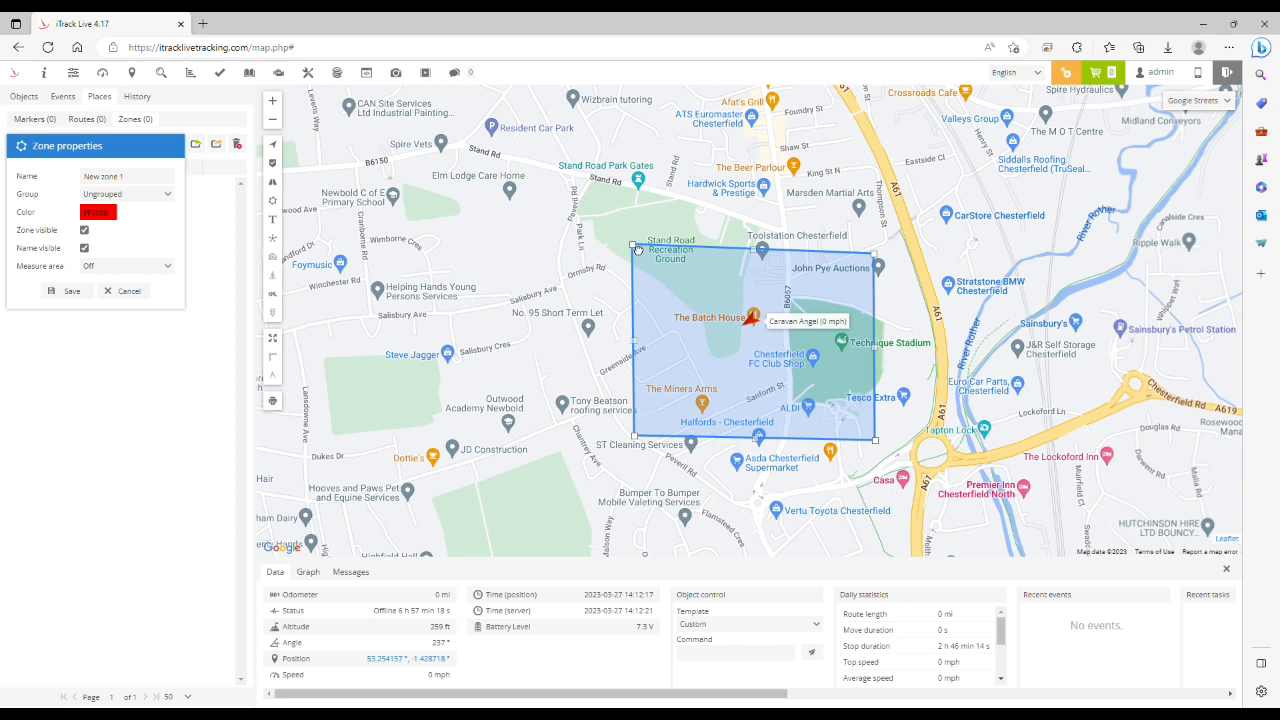
pyautogui.moveTo(874, 258); pyautogui.dragTo(882, 250)
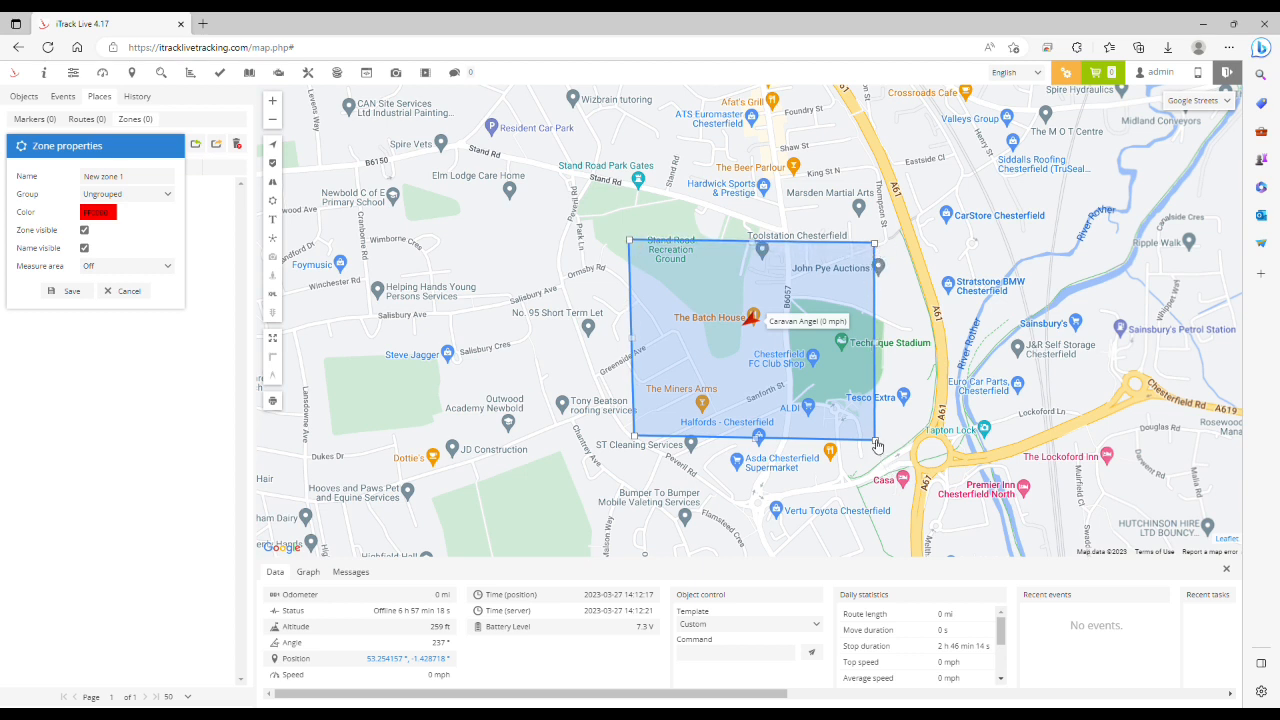
pyautogui.moveTo(876, 439); pyautogui.dragTo(880, 440)
pyautogui.moveTo(639, 444); pyautogui.dragTo(633, 447)
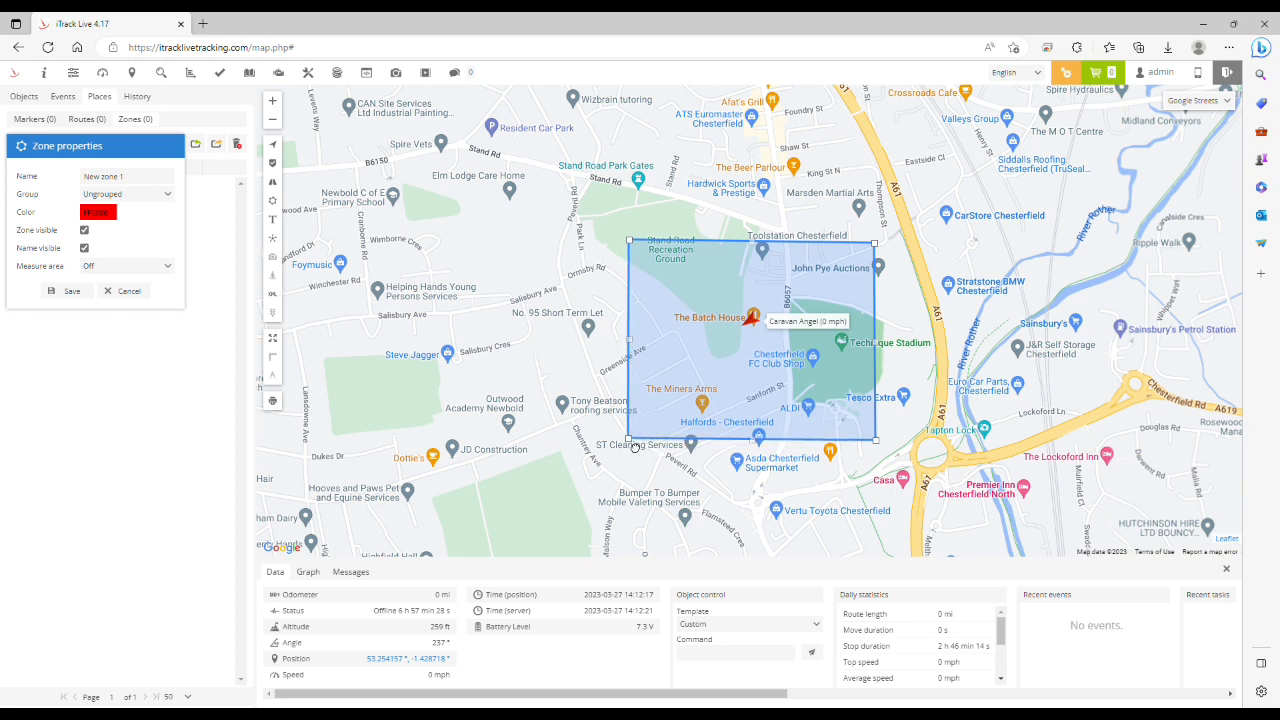
pyautogui.moveTo(799, 387); pyautogui.dragTo(799, 371)
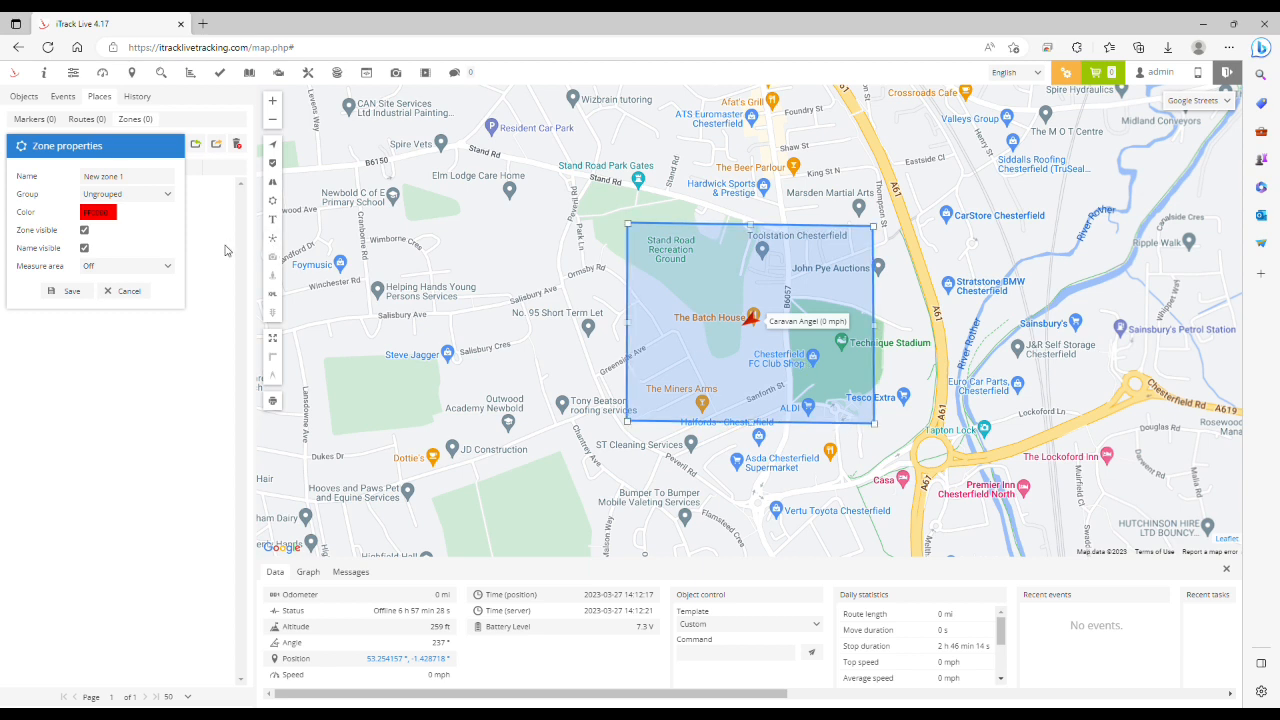
# Step: Replace the default zone name with 'Caravan Storage' and save the zone
pyautogui.click(144, 177)
pyautogui.moveTo(130, 180); pyautogui.dragTo(72, 177)
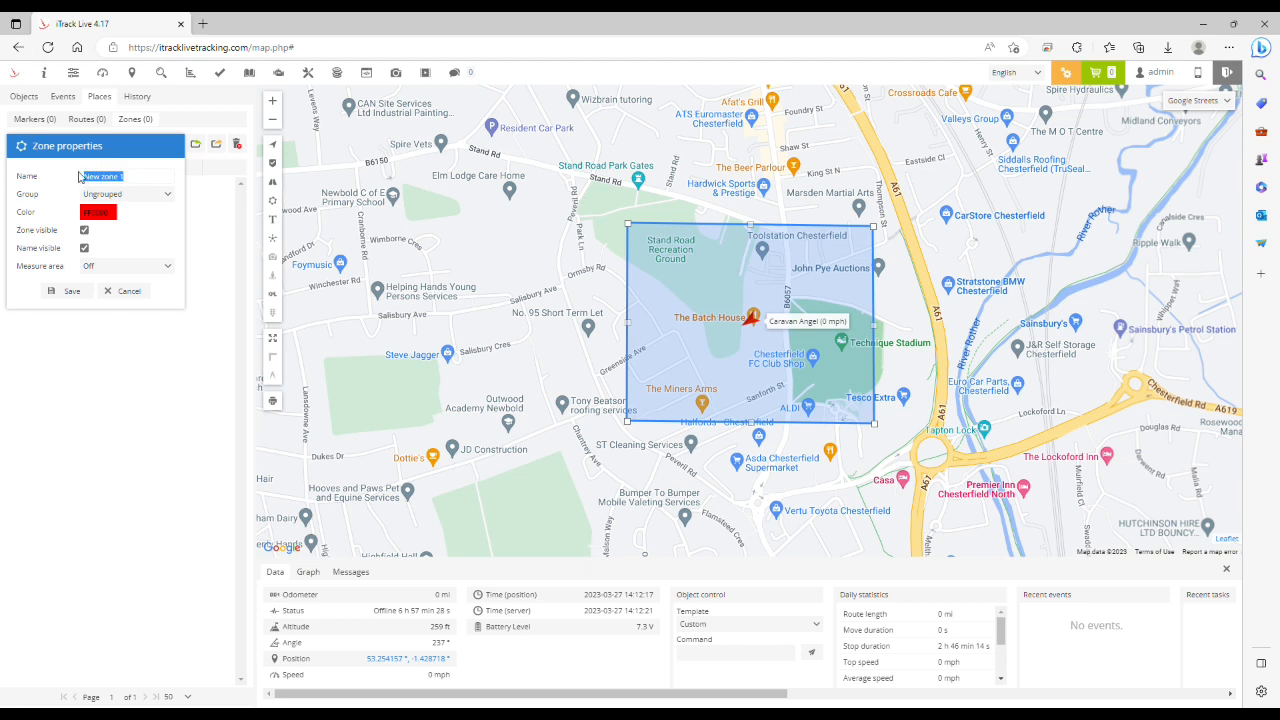
pyautogui.write('Caravan S')
pyautogui.write('torage')
pyautogui.click(72, 291)
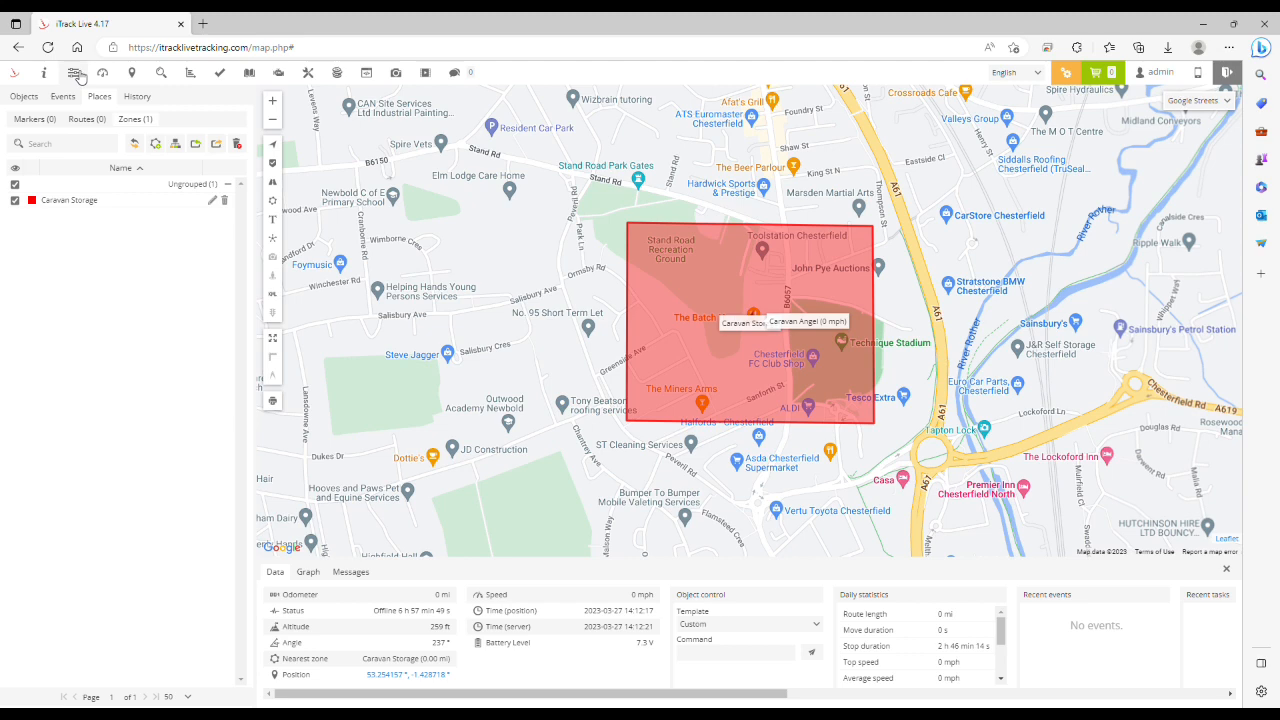
# Step: Go to the account settings' Events list and begin a new event
pyautogui.click(75, 73)
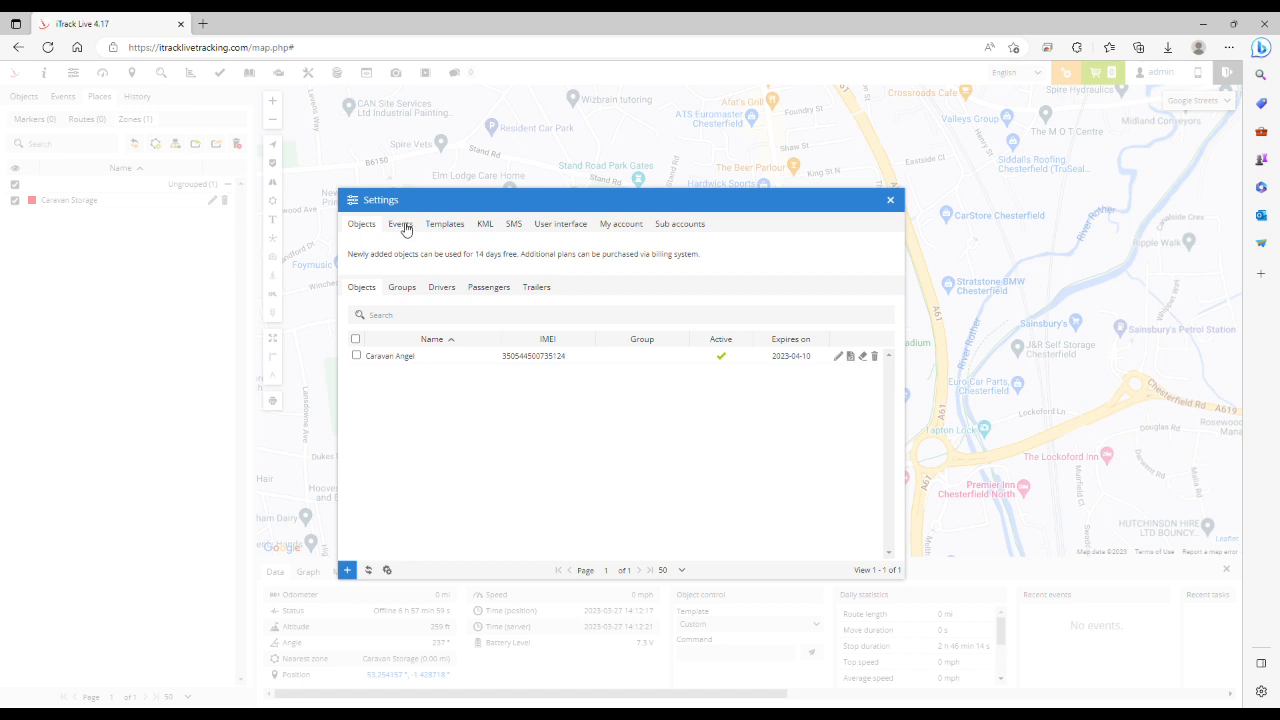
pyautogui.click(406, 229)
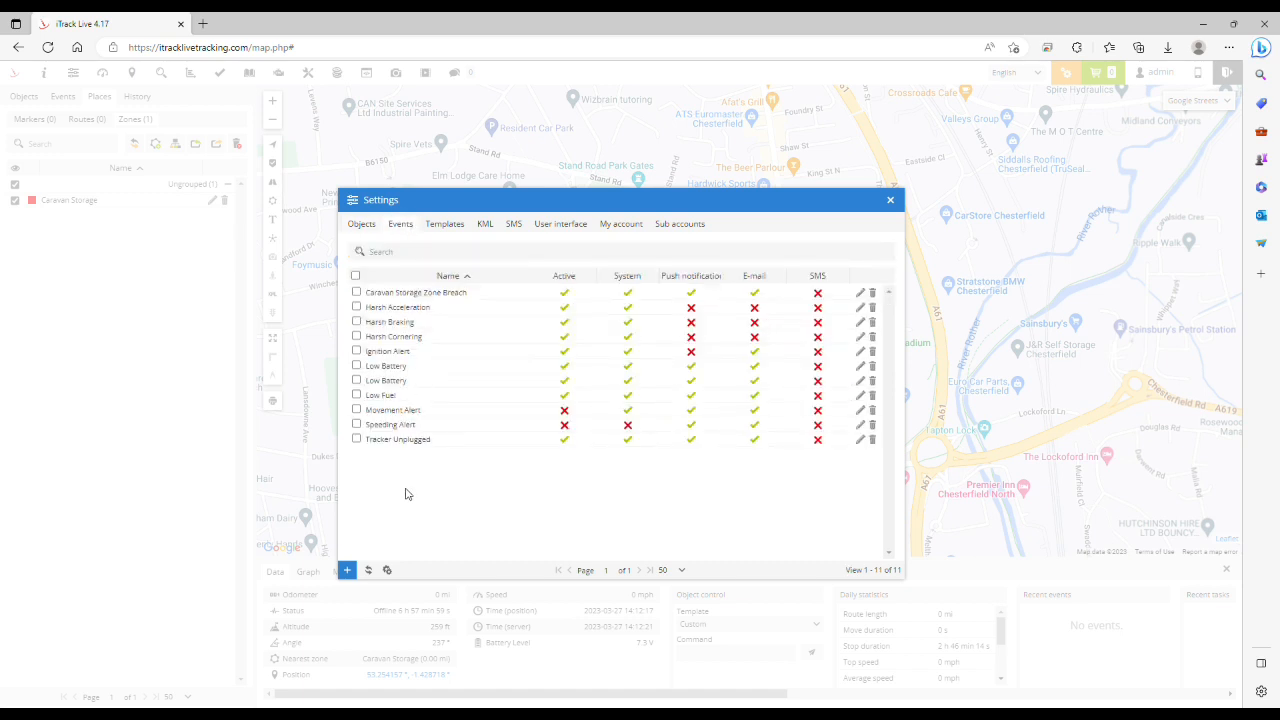
pyautogui.click(348, 571)
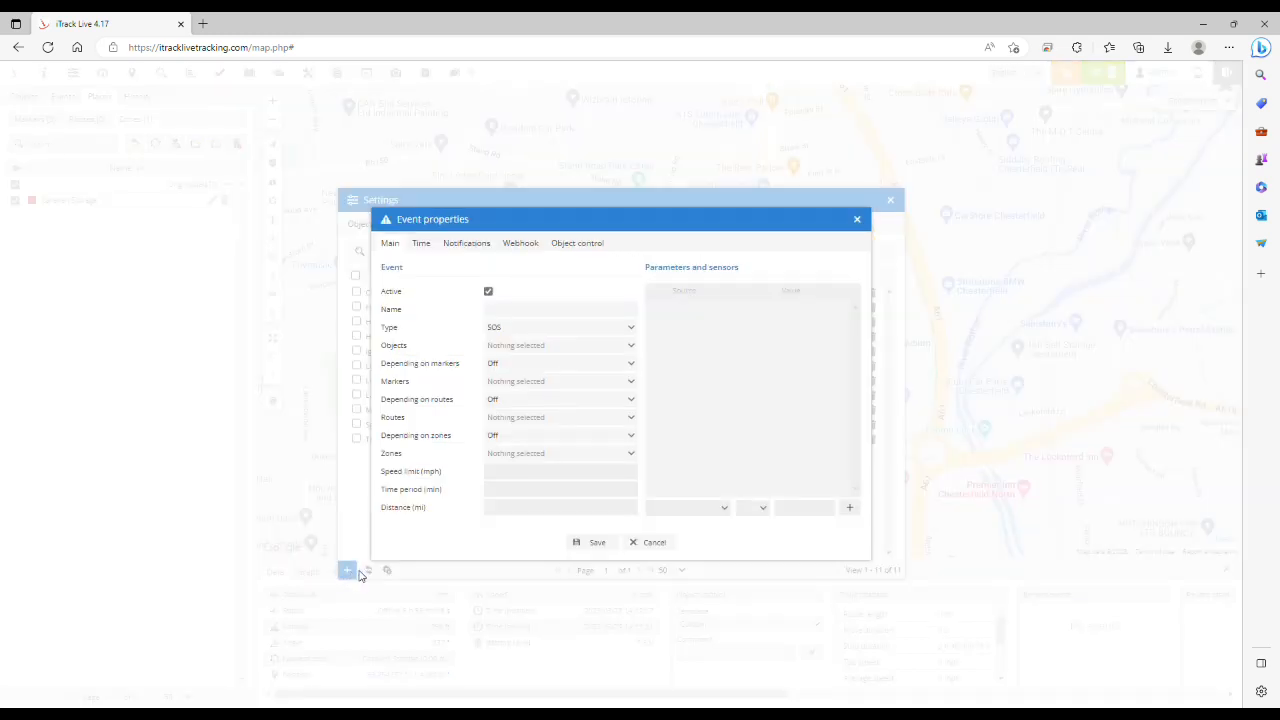
# Step: Name the event 'Caravan Storage Zone Breach' and set its type to Zone out
pyautogui.click(552, 317)
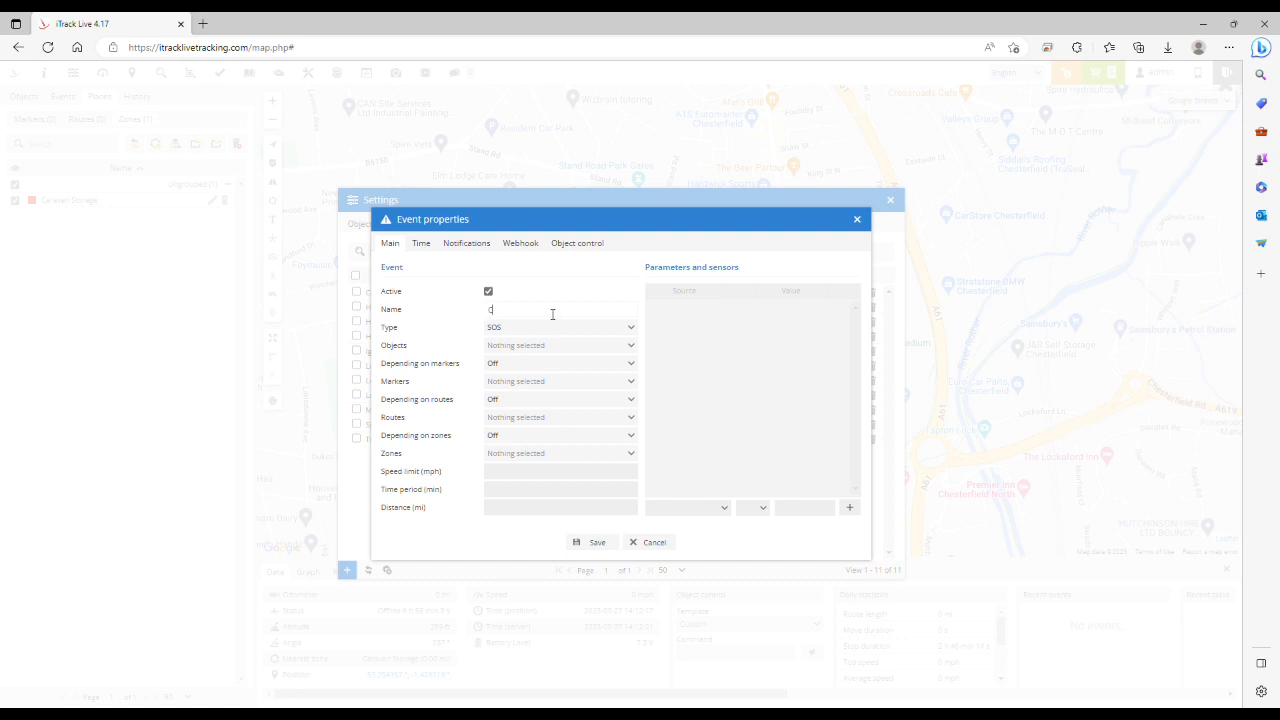
pyautogui.write('van St')
pyautogui.write('orage')
pyautogui.press('BackSpace')
pyautogui.press('BackSpace')
pyautogui.press('BackSpace')
pyautogui.write('age Zo')
pyautogui.write('ne Breach')
pyautogui.click(549, 328)
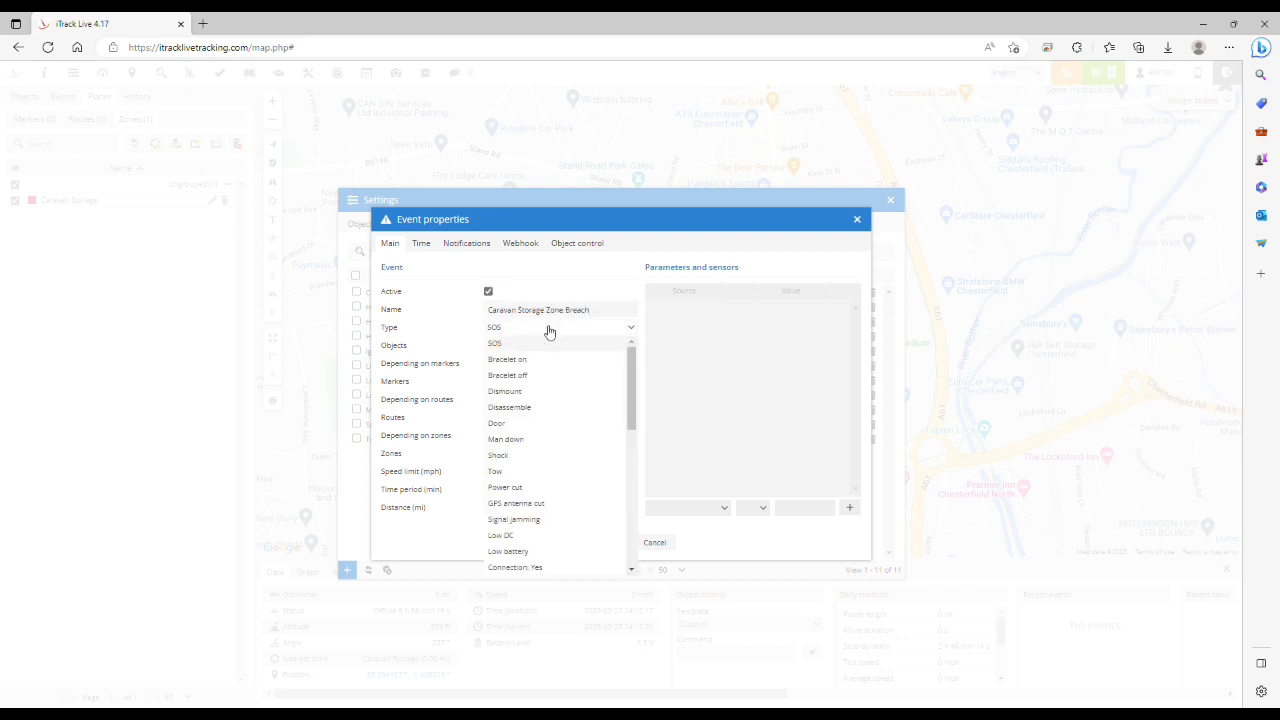
pyautogui.scroll(-2, 595, 460)
pyautogui.scroll(-2, 585, 470)
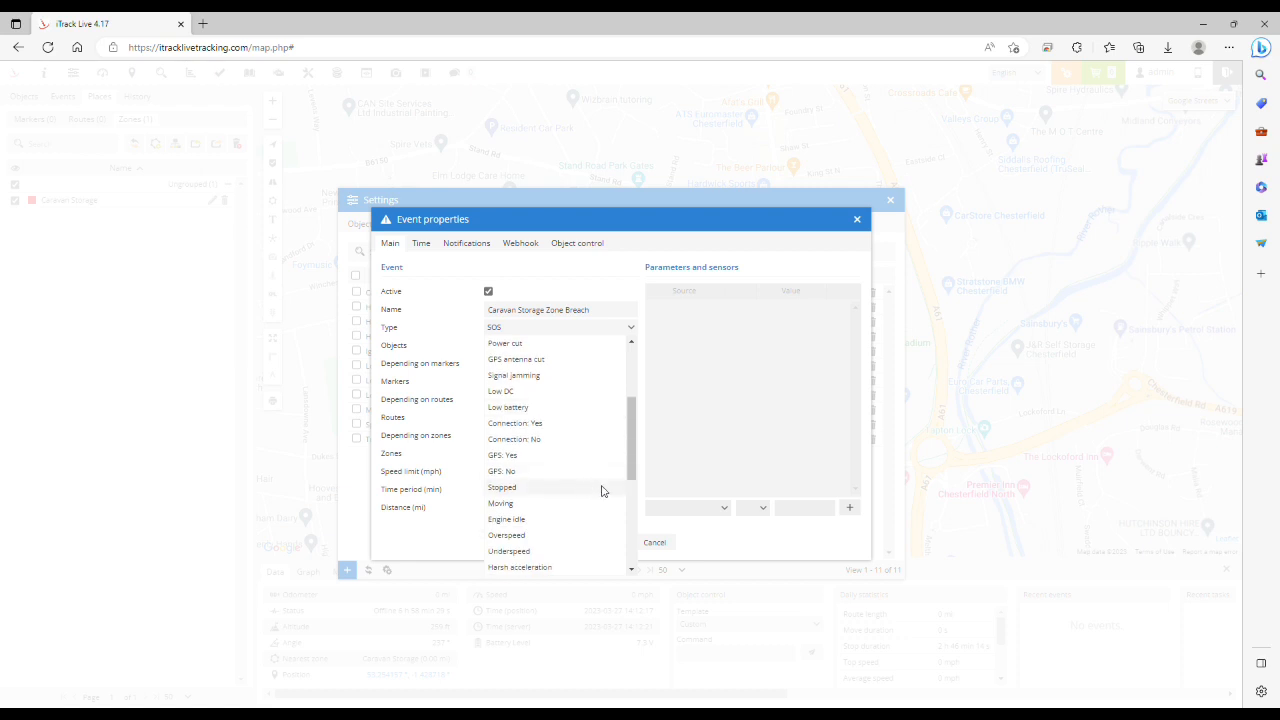
pyautogui.scroll(-3, 635, 469)
pyautogui.scroll(-3, 633, 500)
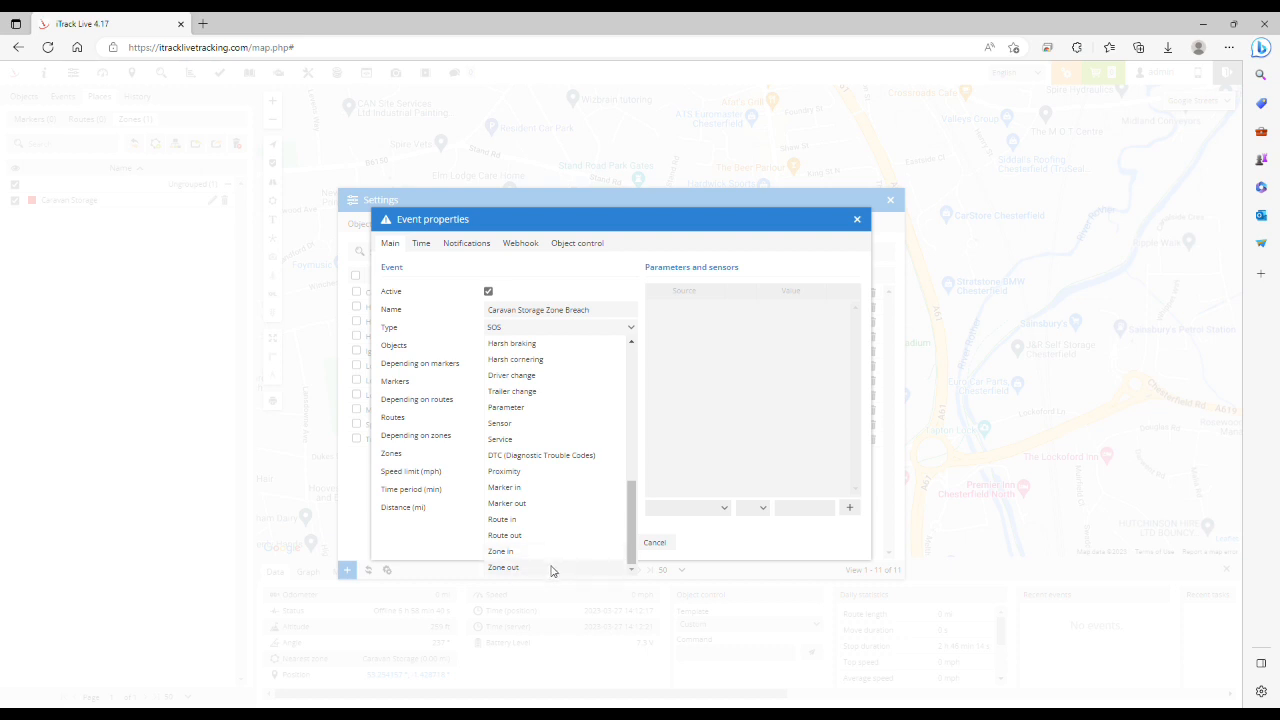
pyautogui.click(551, 568)
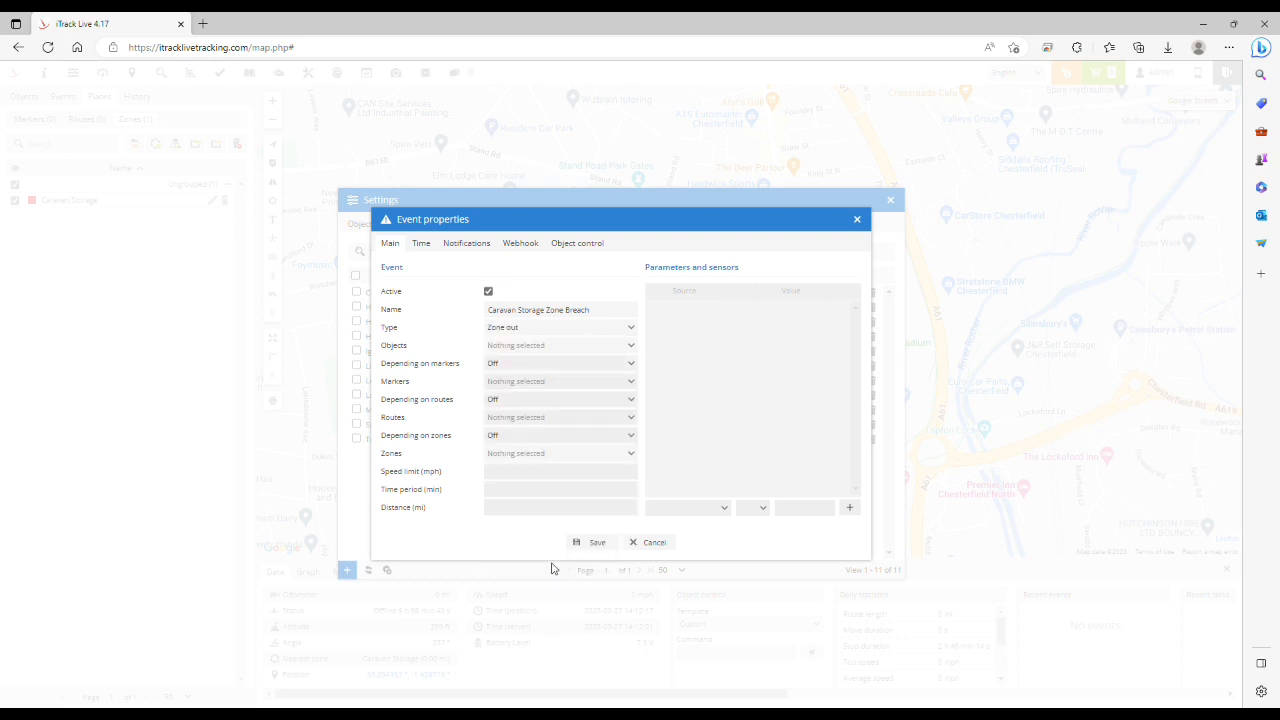
# Step: Apply the event to the Caravan Angel tracker and the Caravan Storage zone
pyautogui.click(637, 353)
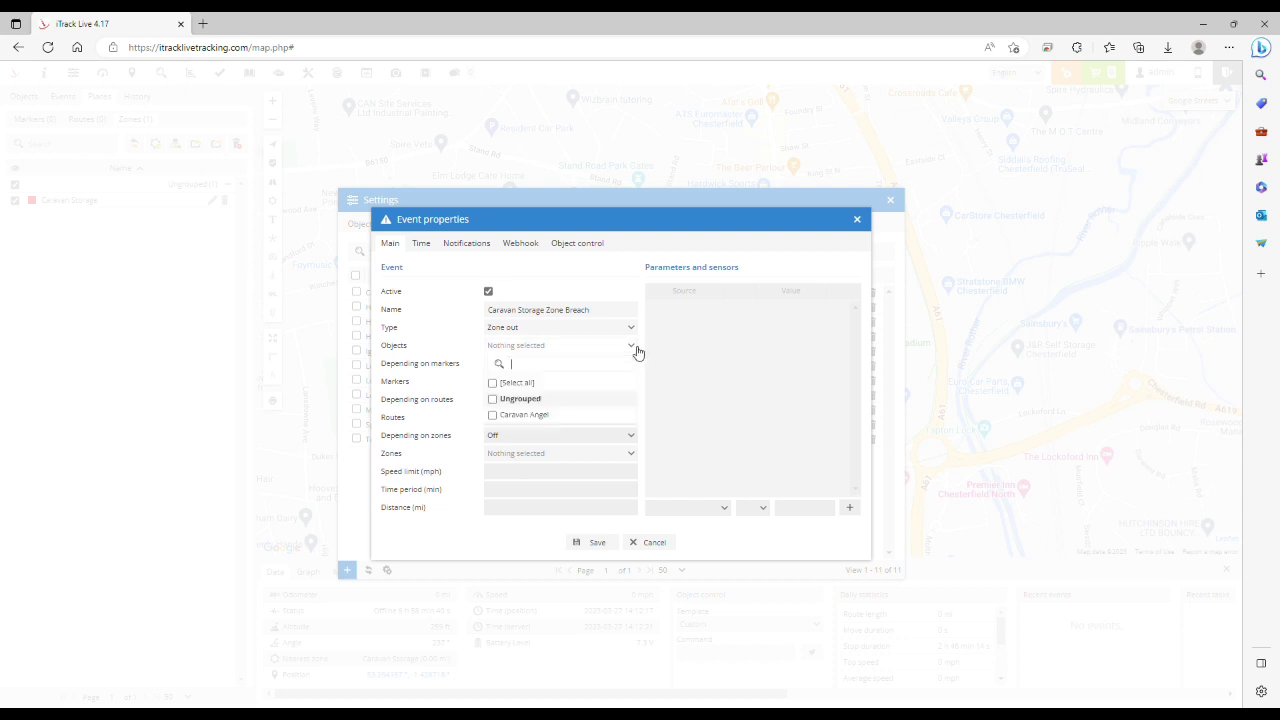
pyautogui.click(492, 415)
pyautogui.click(458, 424)
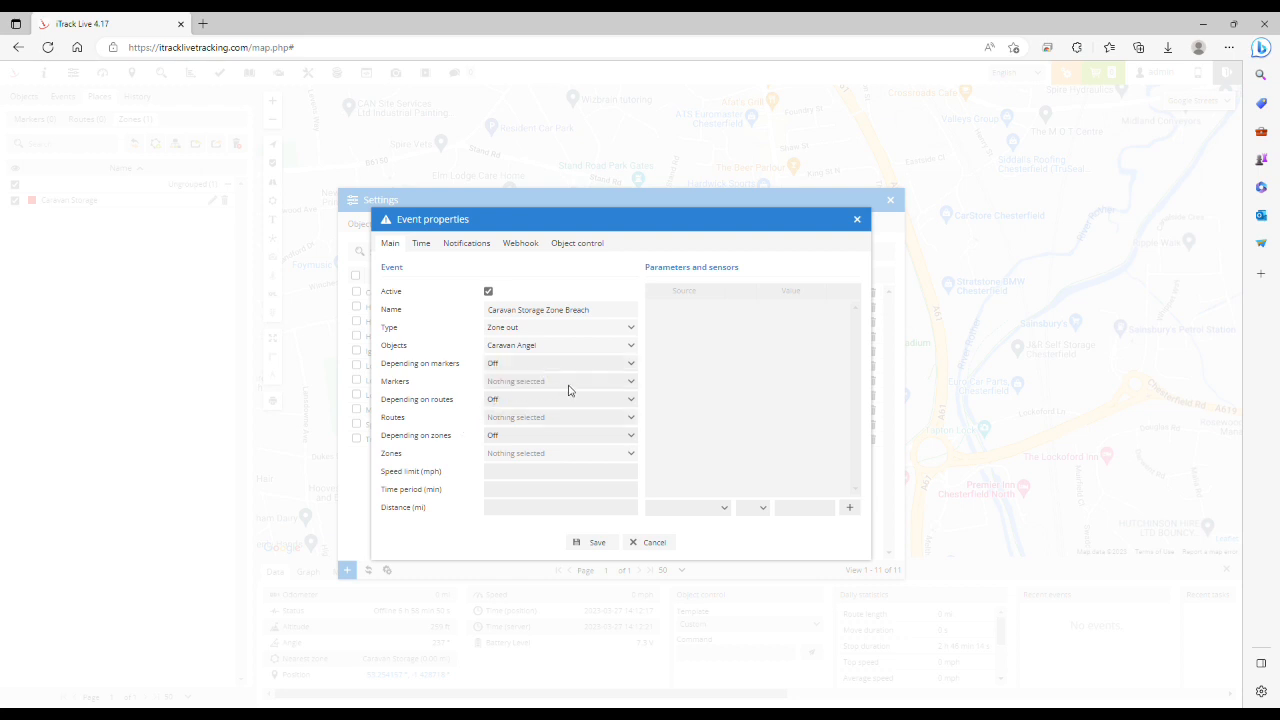
pyautogui.click(614, 458)
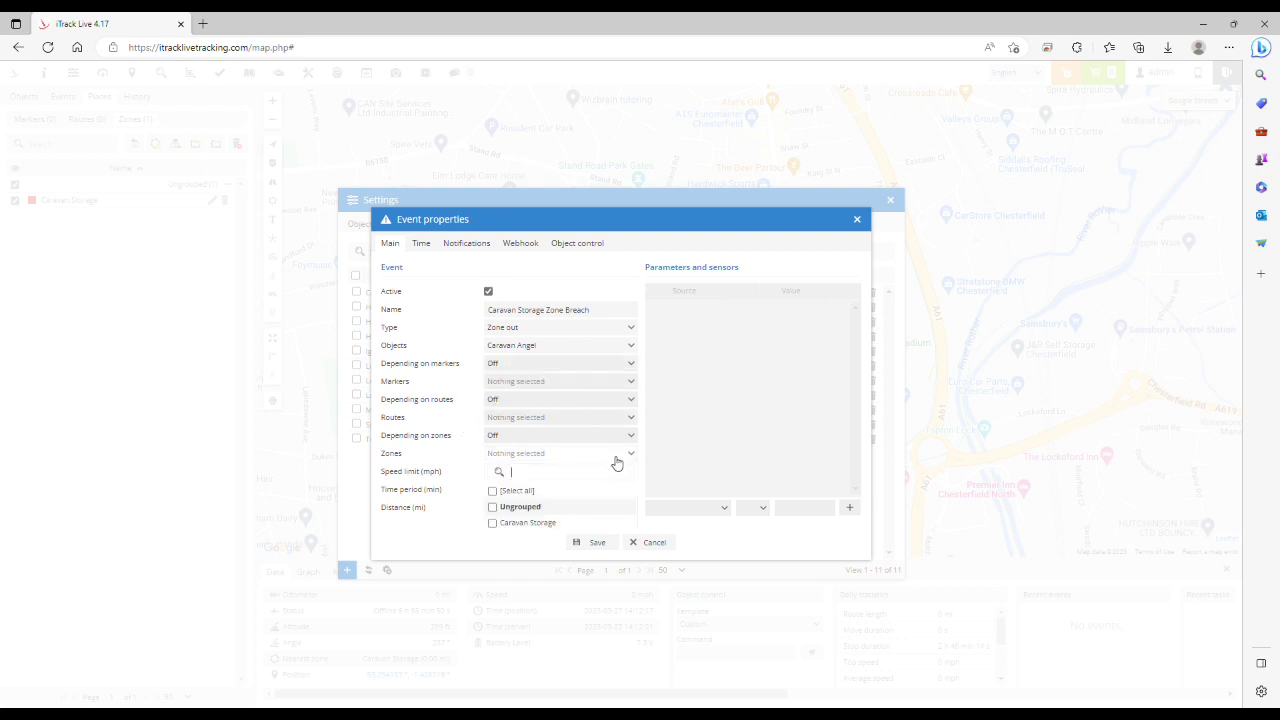
pyautogui.click(492, 524)
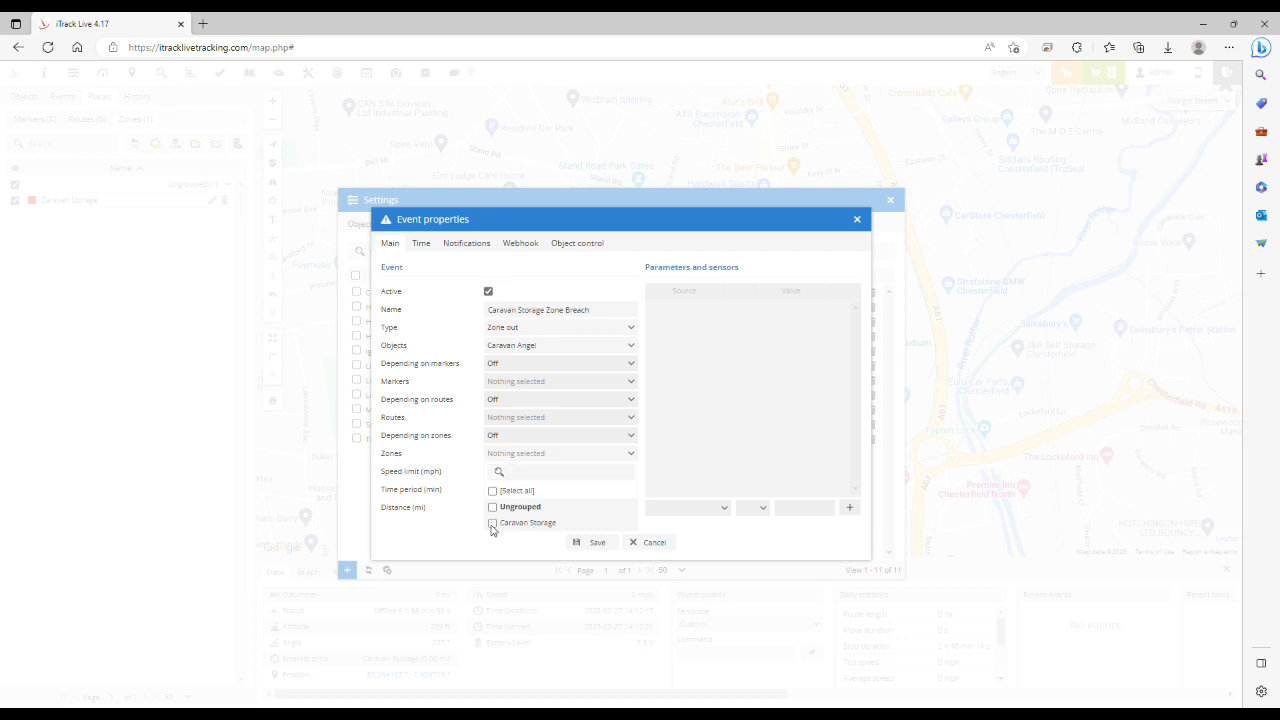
pyautogui.click(457, 527)
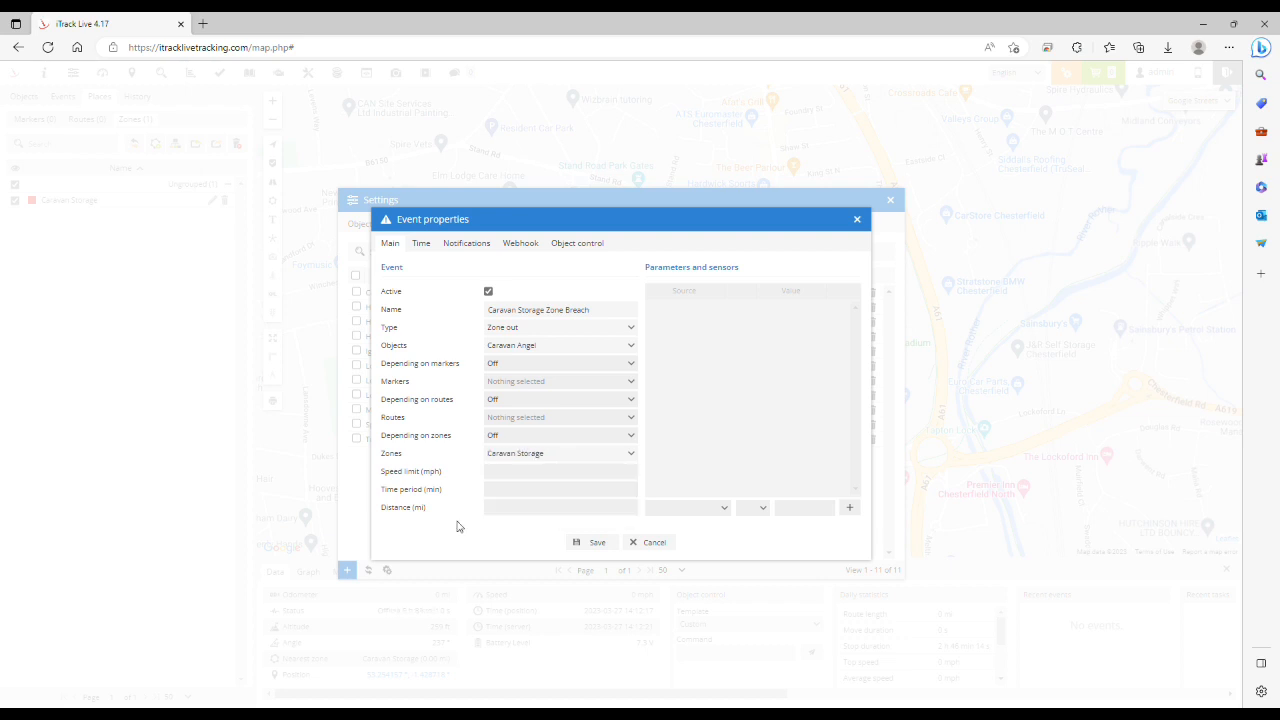
# Step: Enable system message, push notification, sound alert and e-mail notifications for the event
pyautogui.click(467, 245)
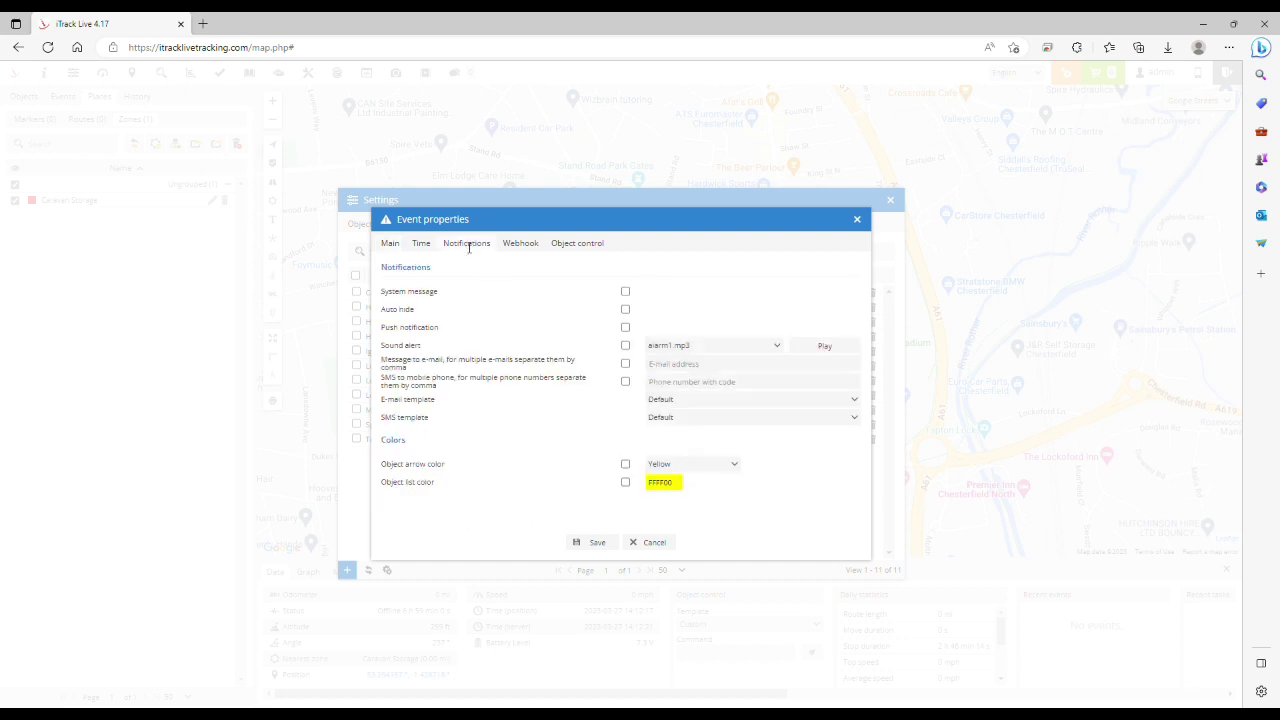
pyautogui.click(626, 292)
pyautogui.click(626, 328)
pyautogui.click(626, 365)
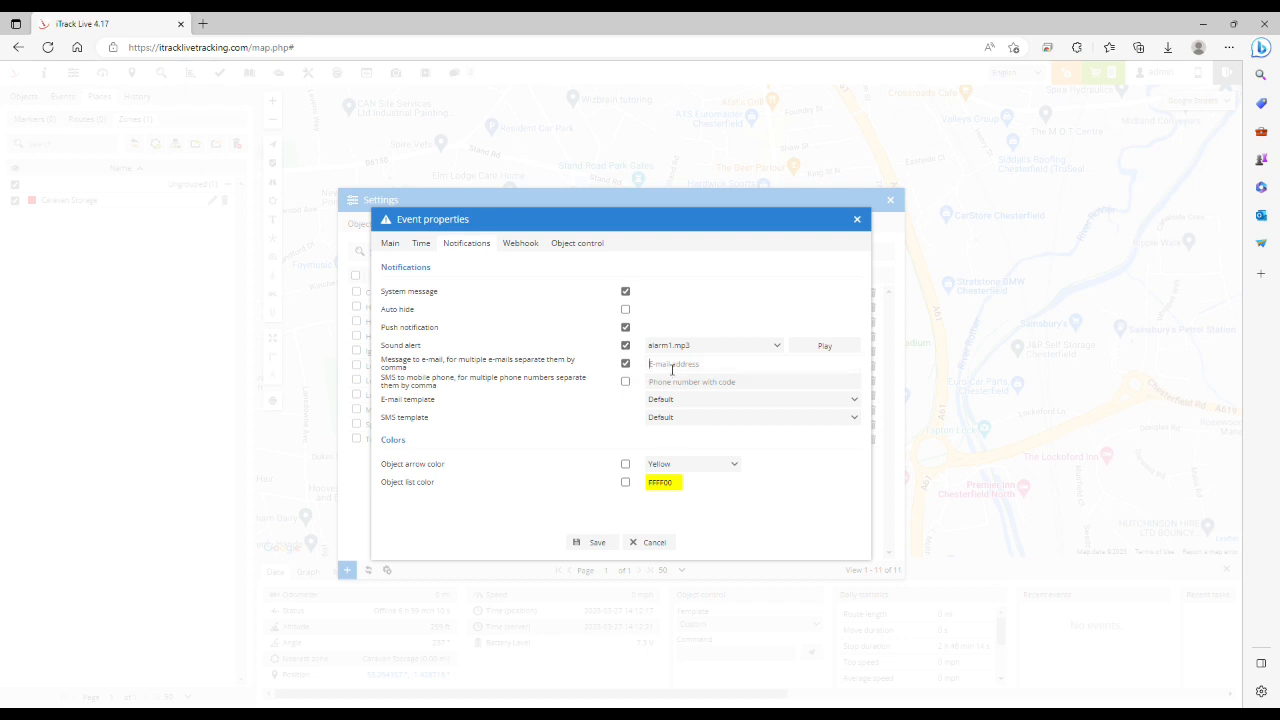
# Step: Save the zone breach event and return to the map with the red Caravan Storage zone
pyautogui.click(596, 543)
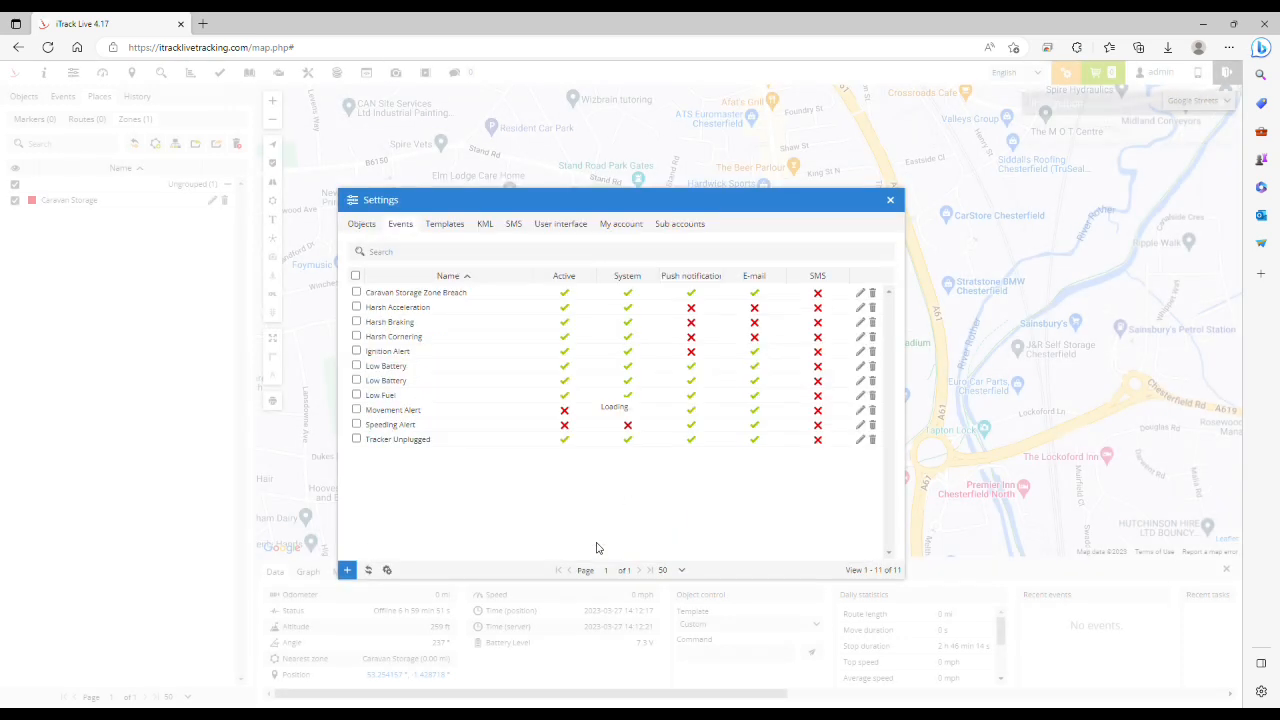
pyautogui.click(890, 201)
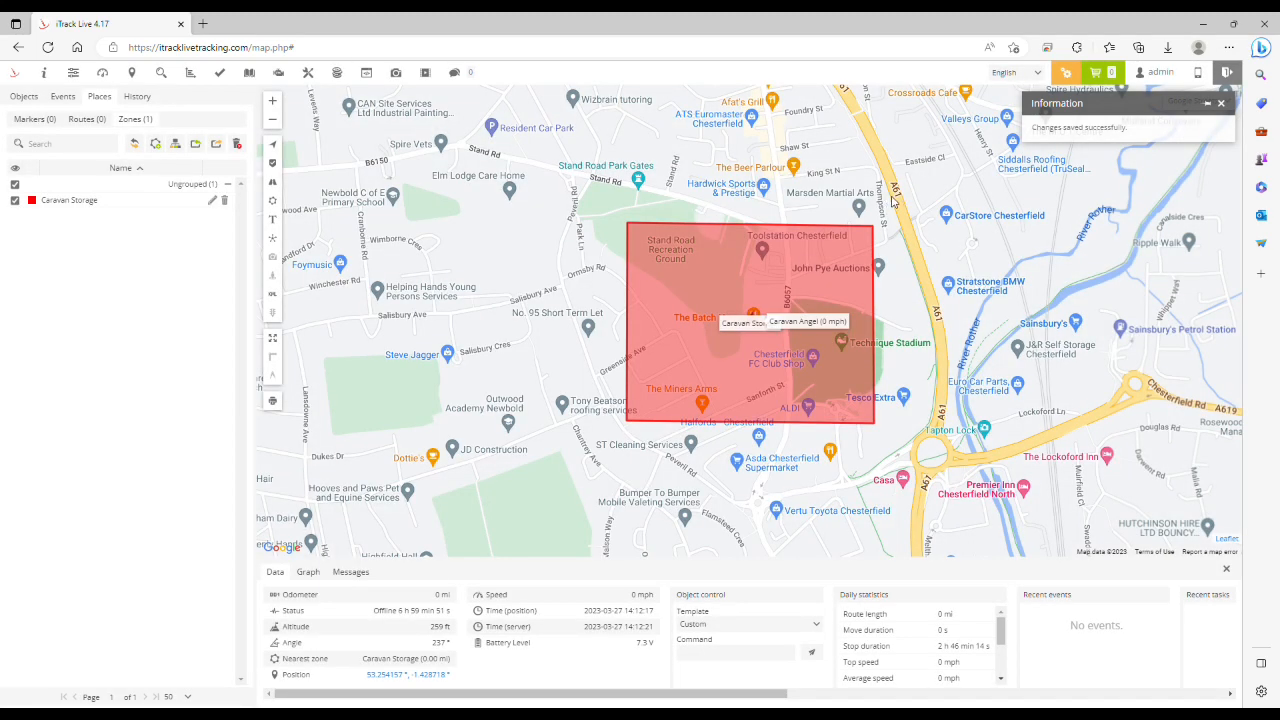